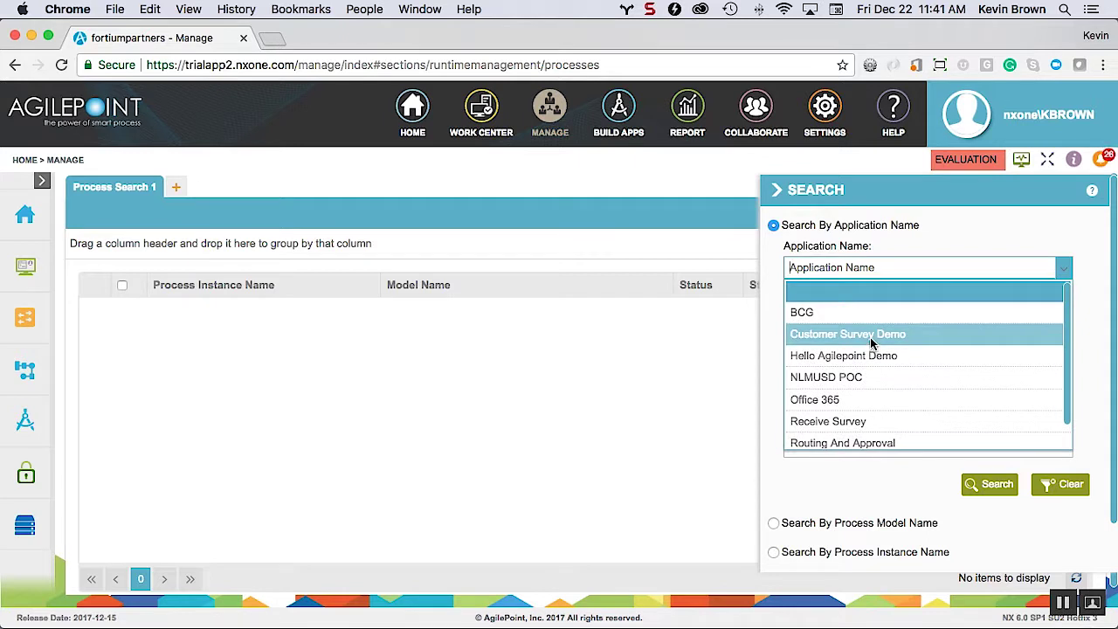
# Search for process instances of the Customer Survey Demo application with Running and Suspended statuses
pyautogui.click(871, 337)
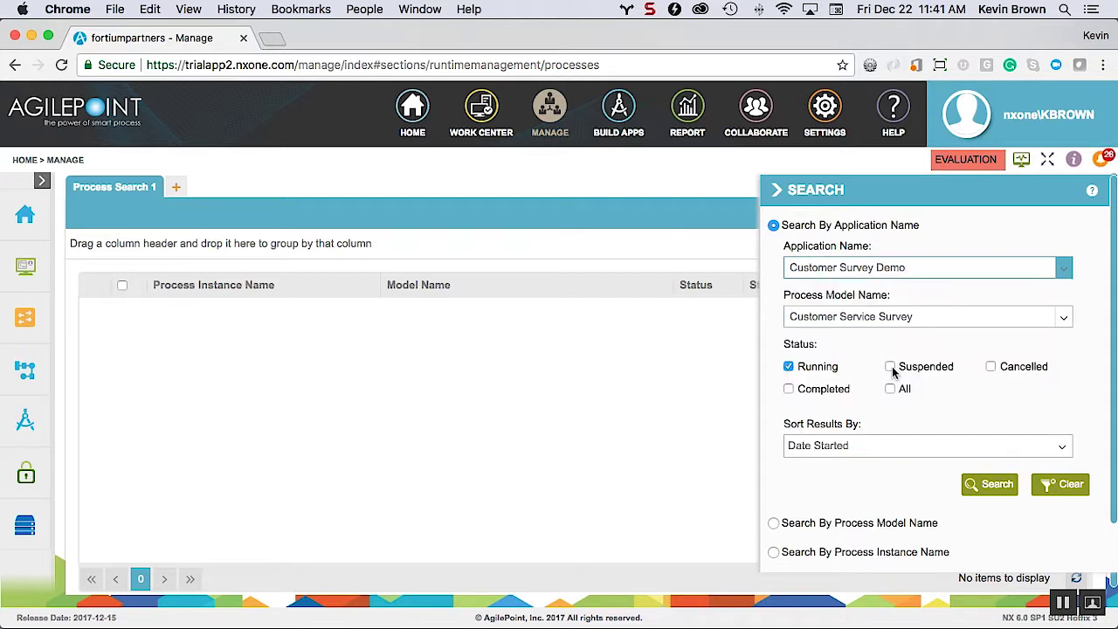
pyautogui.click(890, 368)
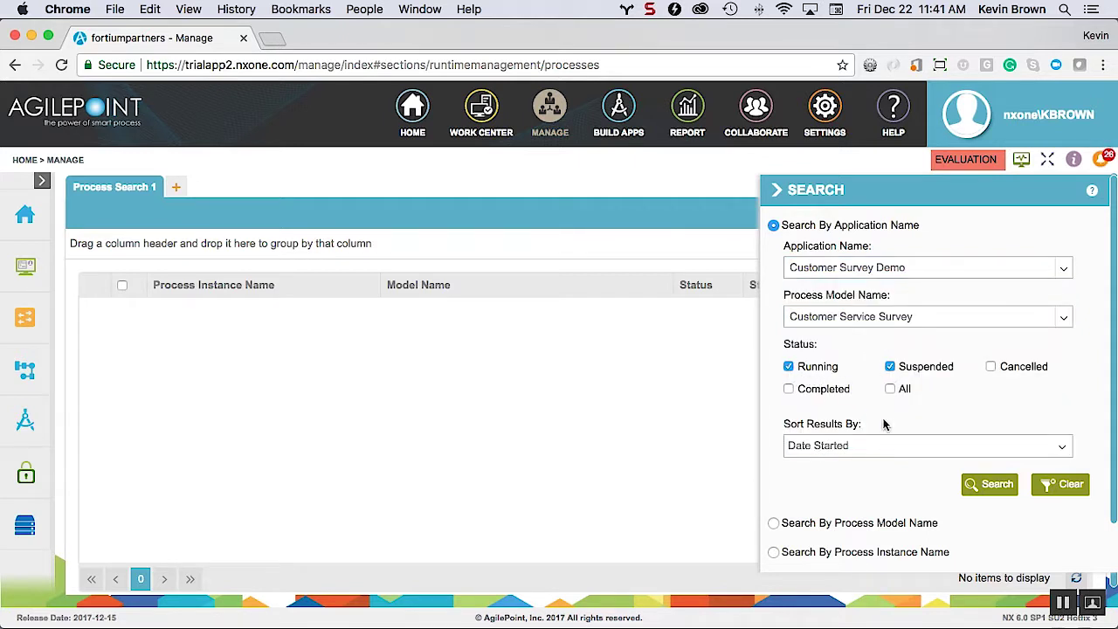
pyautogui.click(1000, 491)
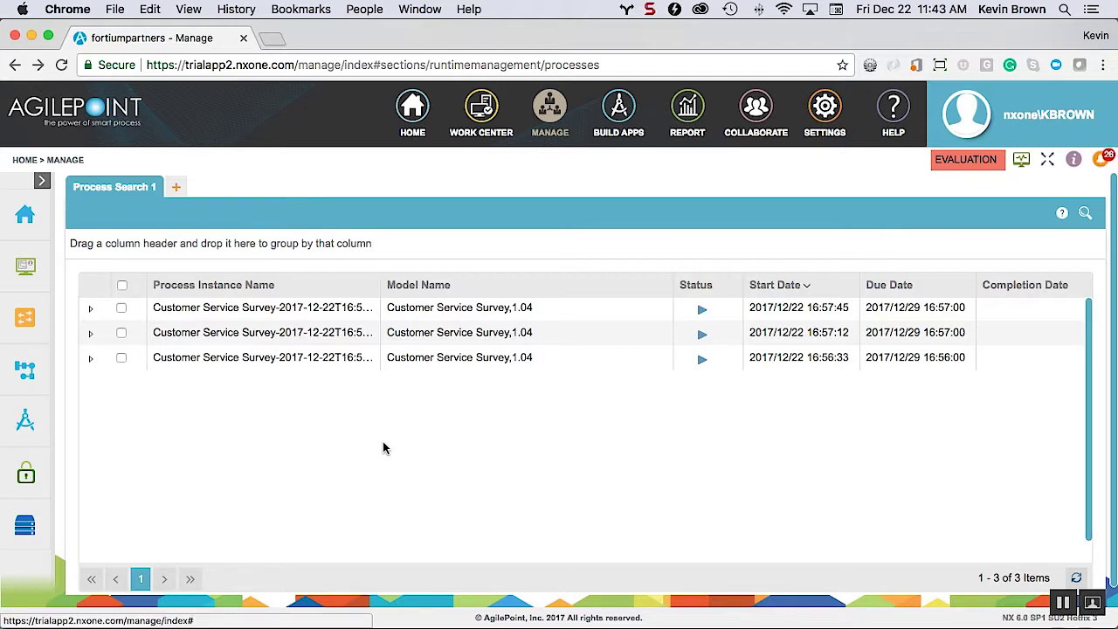
# Inspect the process monitor diagram and task list of the Customer Service Survey instance started at 16:56:33
pyautogui.click(90, 364)
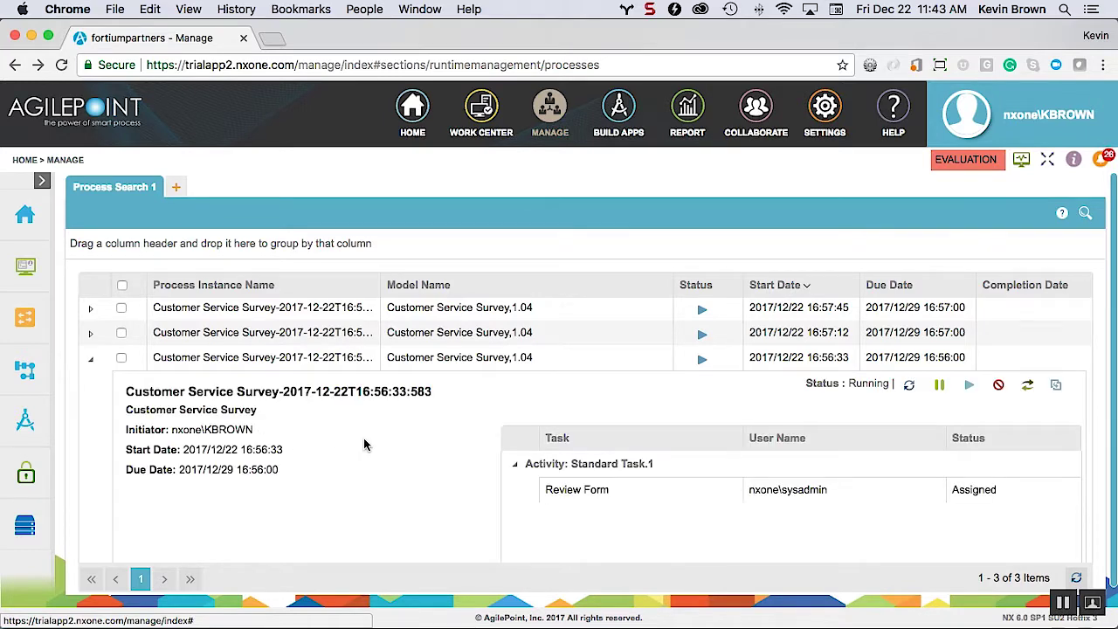
pyautogui.scroll(-1, 360, 444)
pyautogui.scroll(-1, 361, 444)
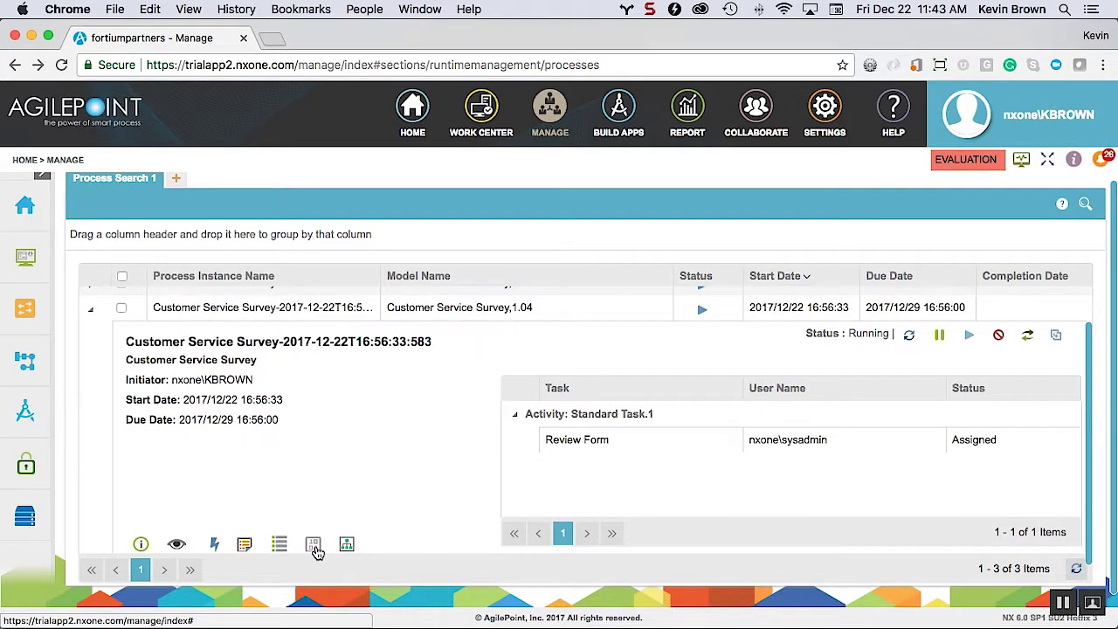
pyautogui.click(179, 544)
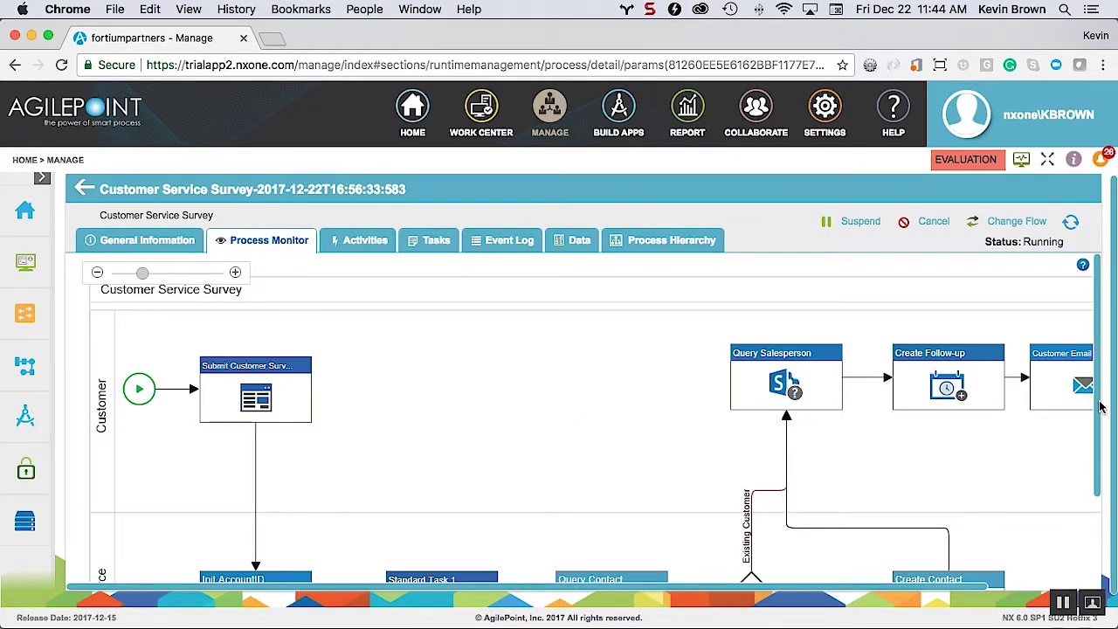
pyautogui.scroll(-3, 1099, 409)
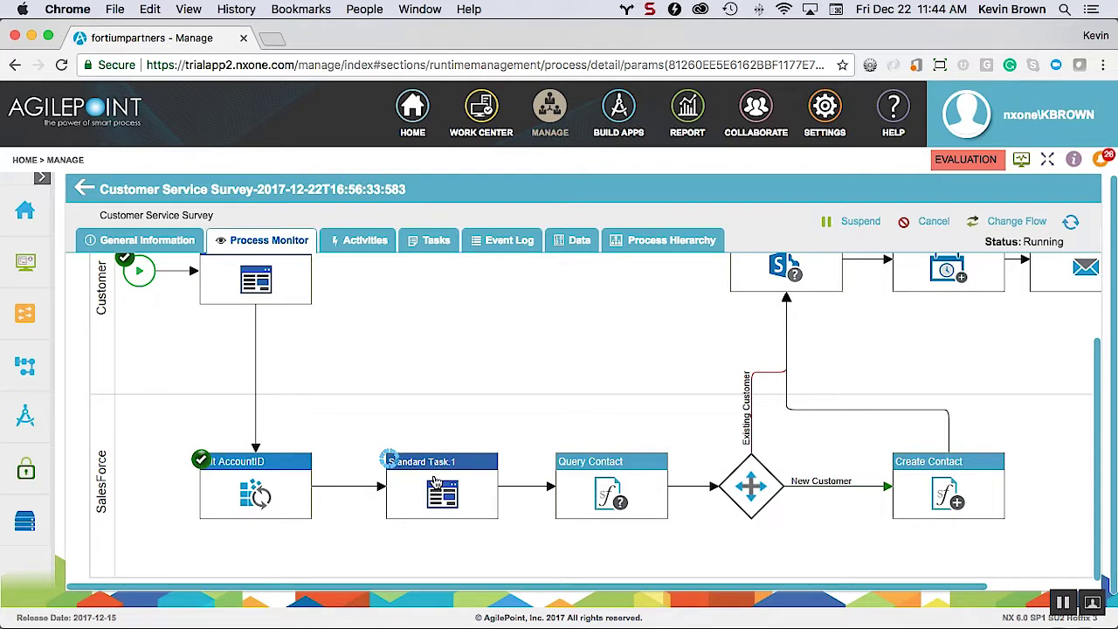
pyautogui.click(417, 246)
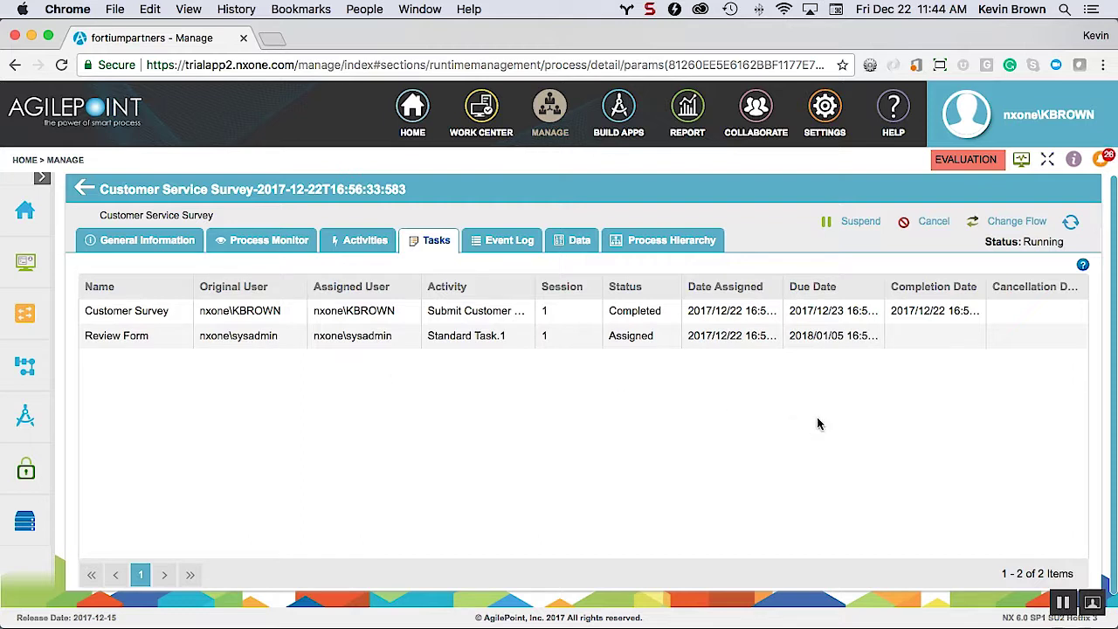
# Change the flow of the 16:56:33 survey instance so the process moves to the Query Contact activity
pyautogui.click(1015, 224)
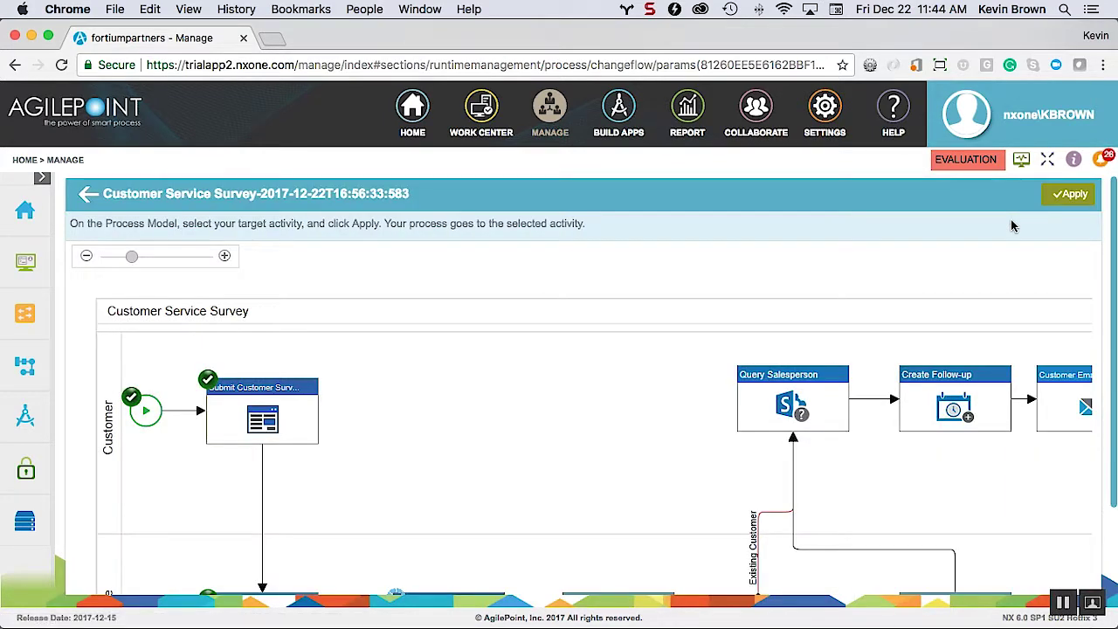
pyautogui.moveTo(1113, 377); pyautogui.dragTo(1114, 482)
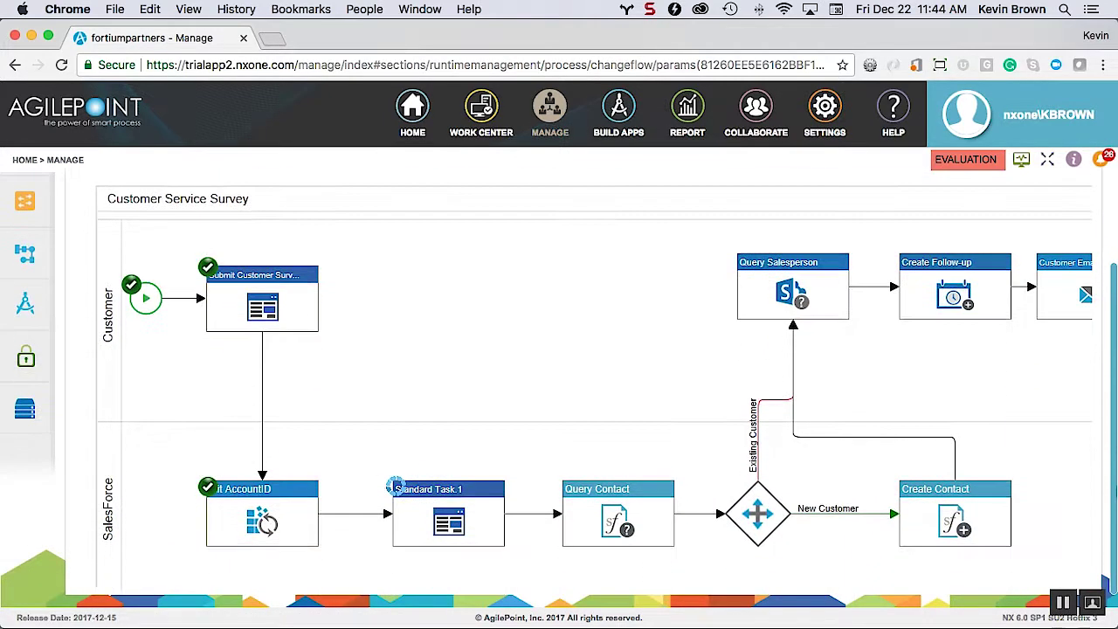
pyautogui.click(582, 499)
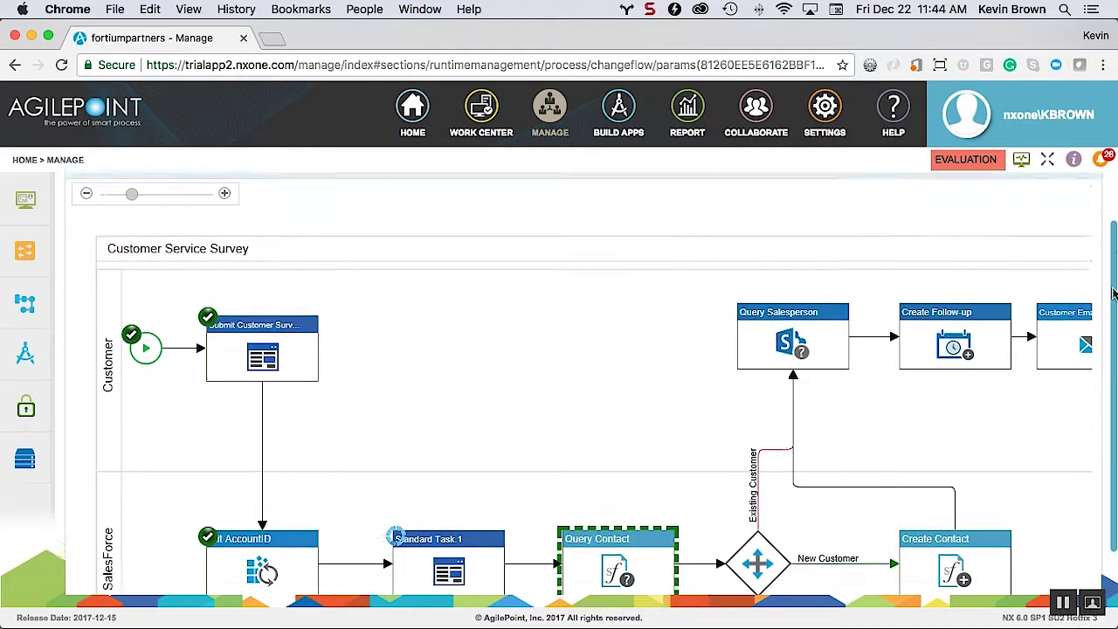
pyautogui.scroll(3, 1099, 344)
pyautogui.click(1074, 185)
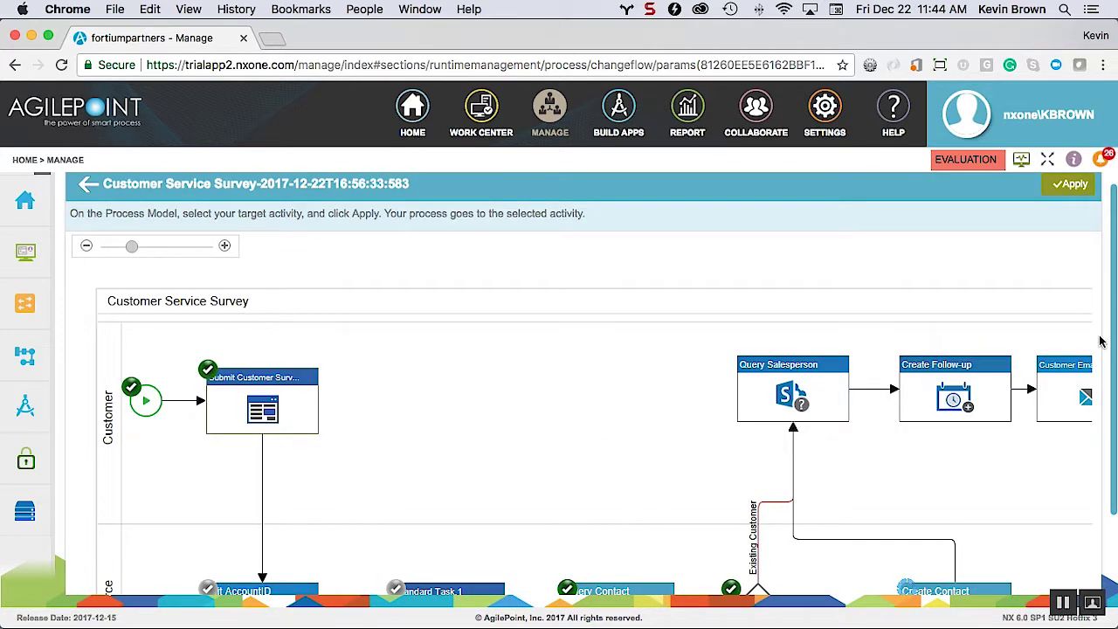
pyautogui.scroll(-3, 1105, 345)
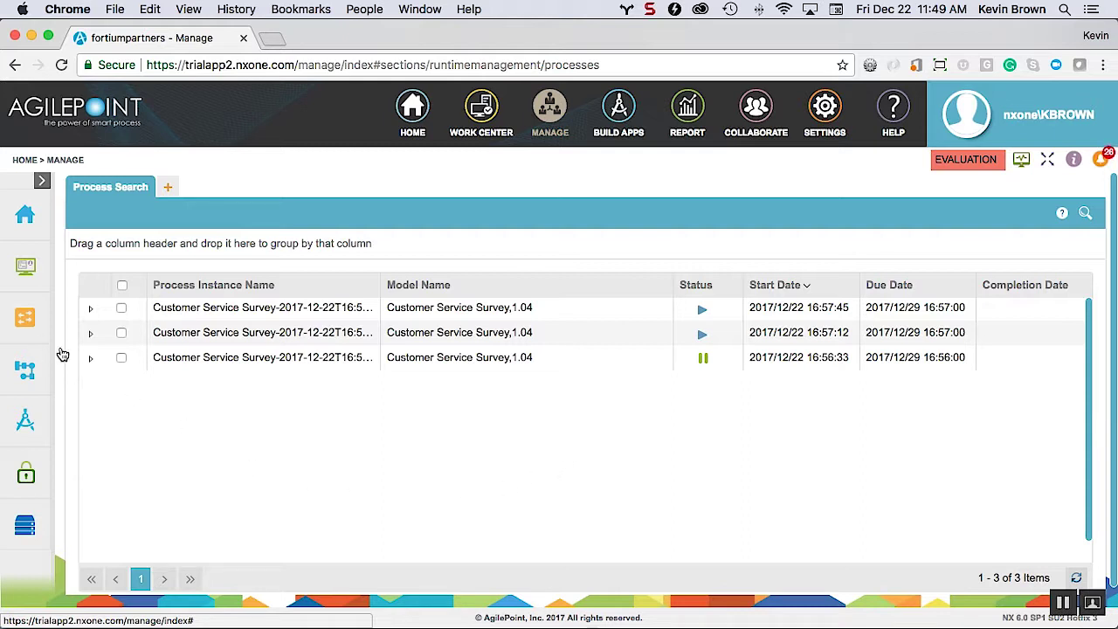
# Check the survey instance started at 16:57:12, and search Runtime Management for the Customer Survey Demo application's tasks
pyautogui.click(91, 334)
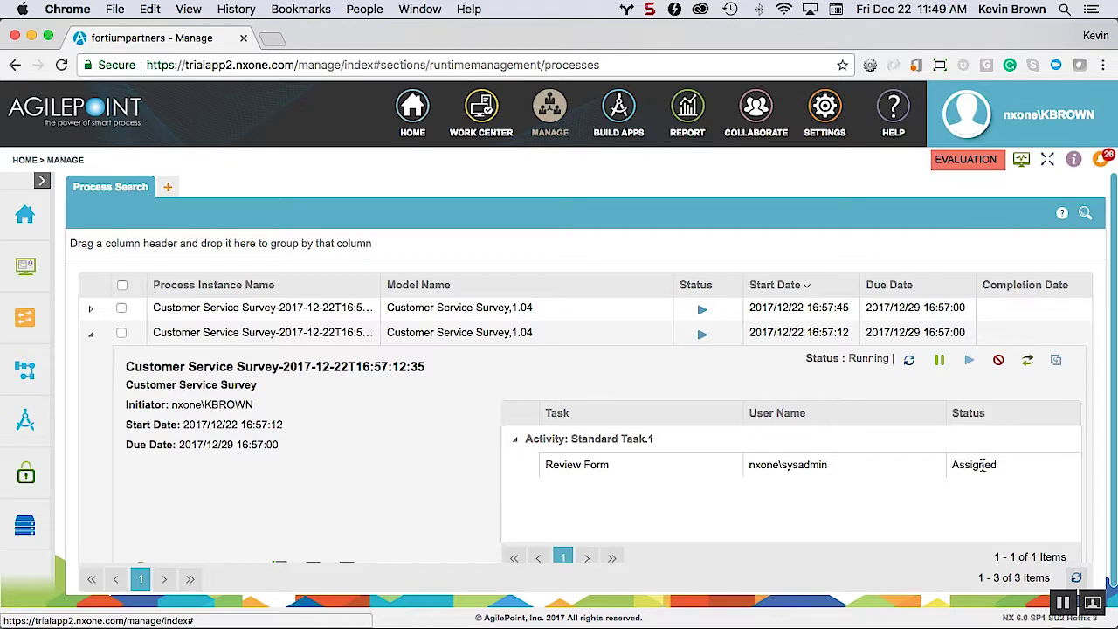
pyautogui.moveTo(24, 318)
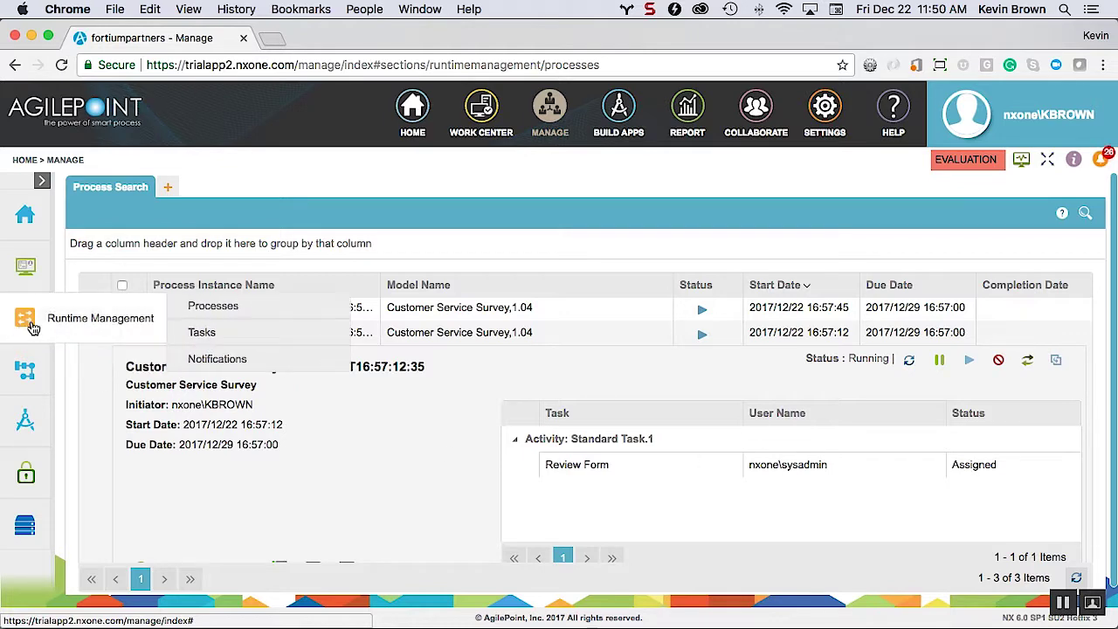
pyautogui.click(202, 333)
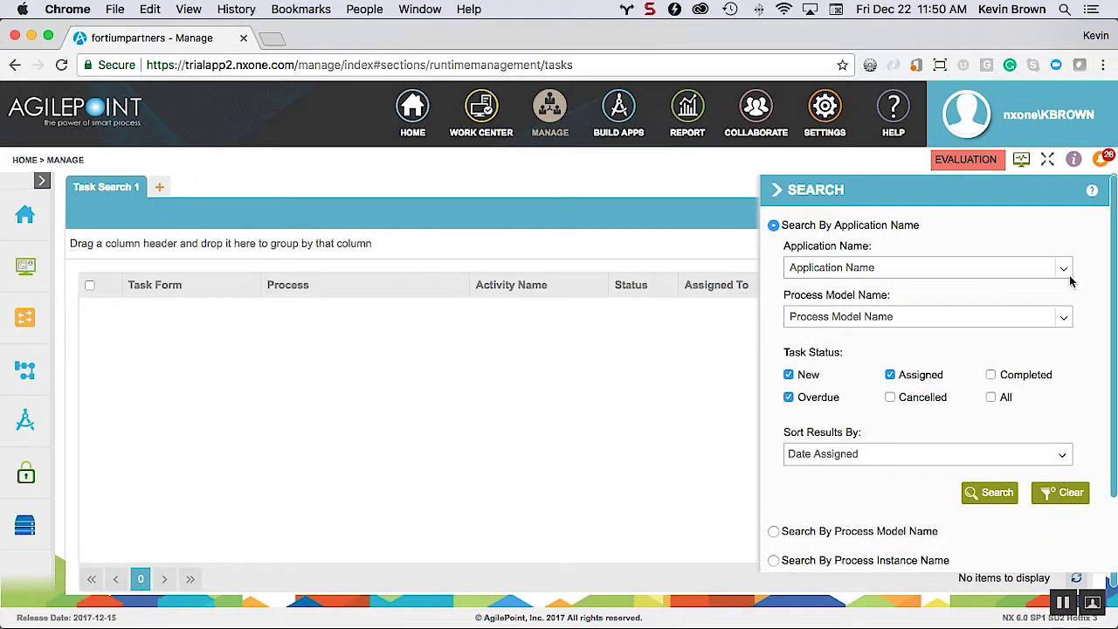
pyautogui.click(1065, 269)
pyautogui.click(887, 339)
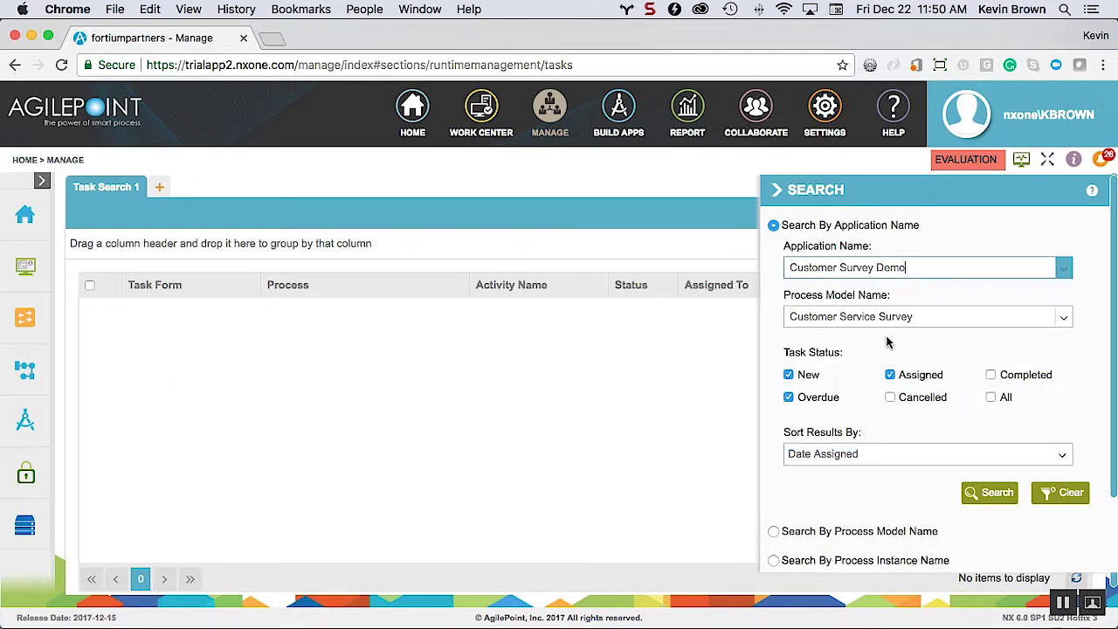
pyautogui.click(990, 494)
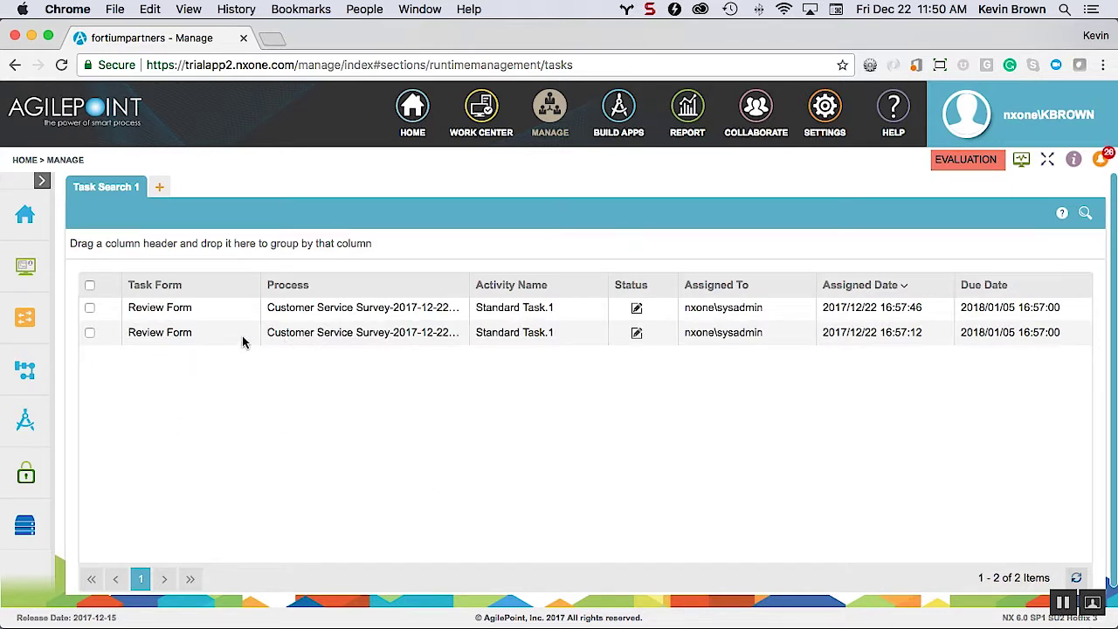
# Reassign the Review Form task of the 16:57:12 survey instance to the signed-in user's account
pyautogui.click(90, 332)
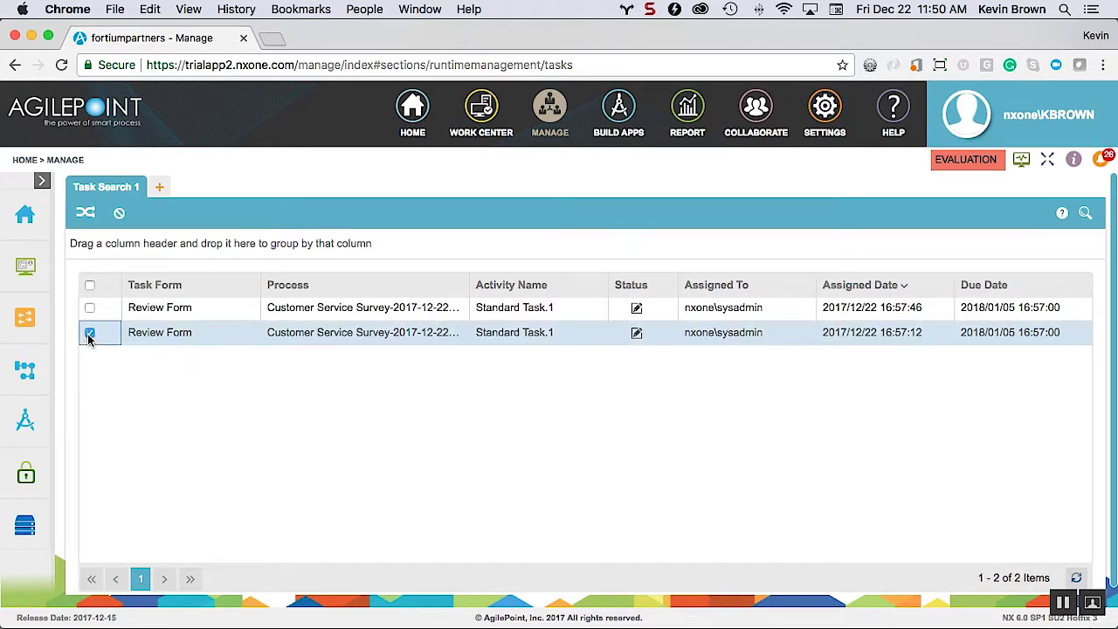
pyautogui.click(87, 217)
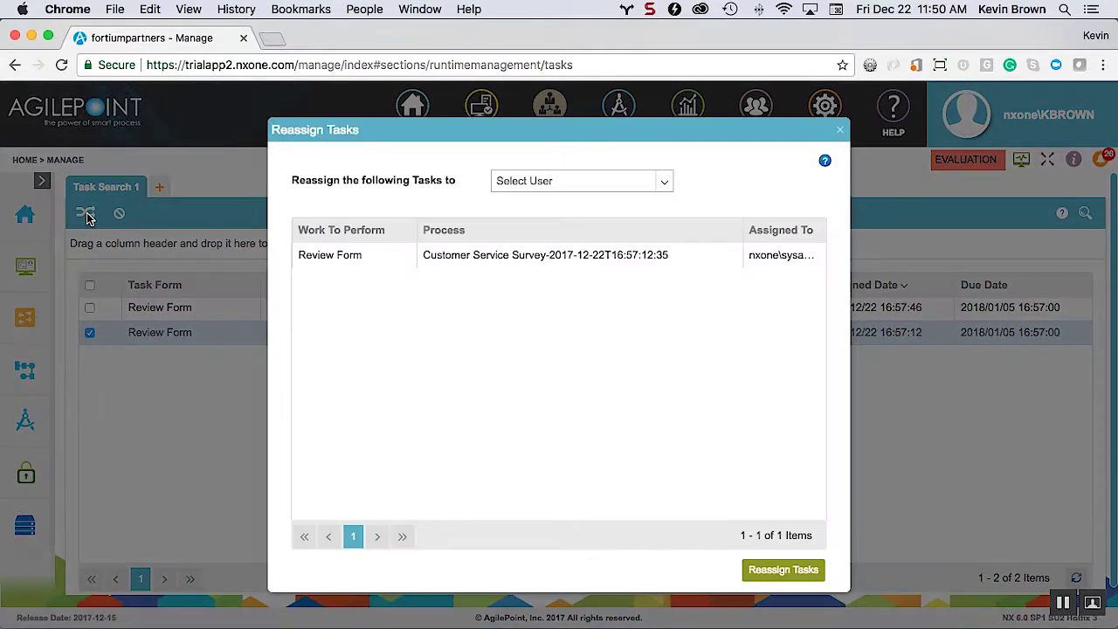
pyautogui.click(667, 193)
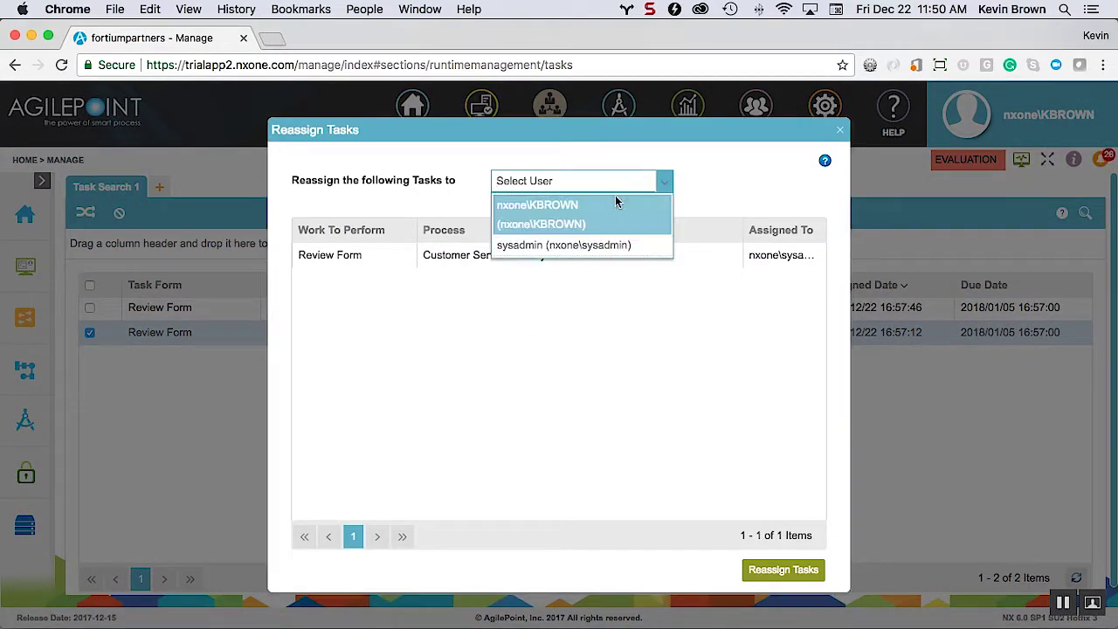
pyautogui.click(563, 226)
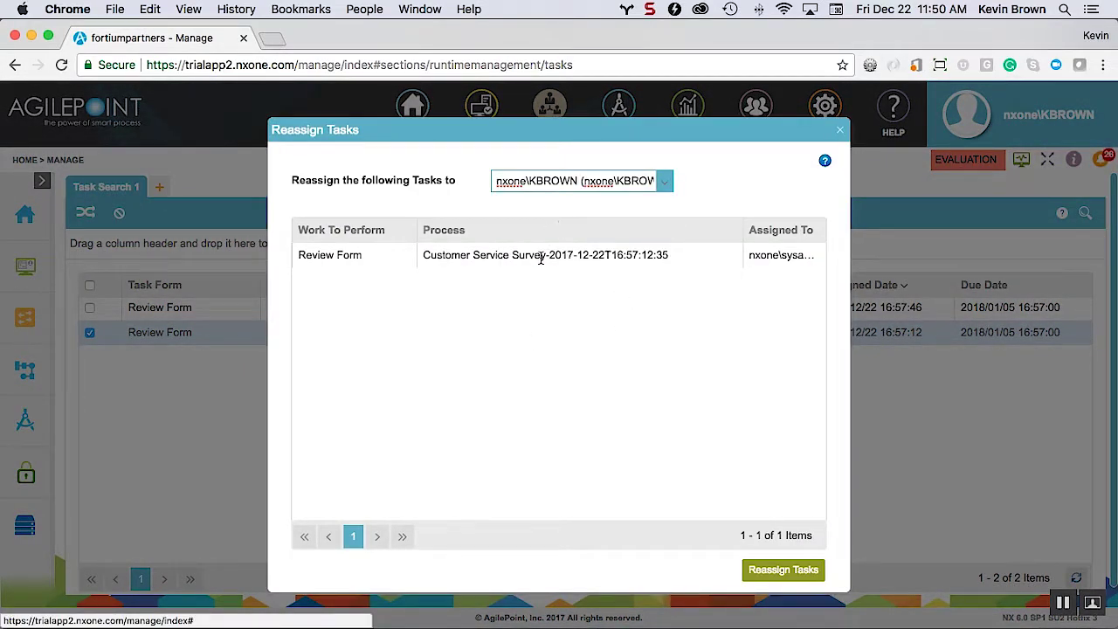
pyautogui.click(789, 576)
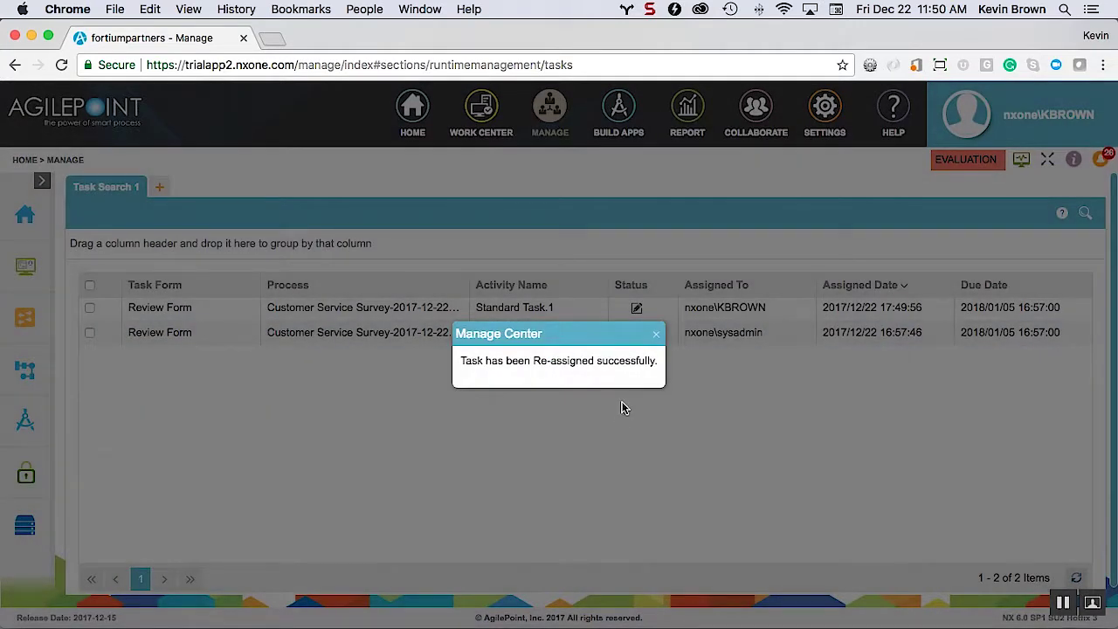
pyautogui.click(655, 334)
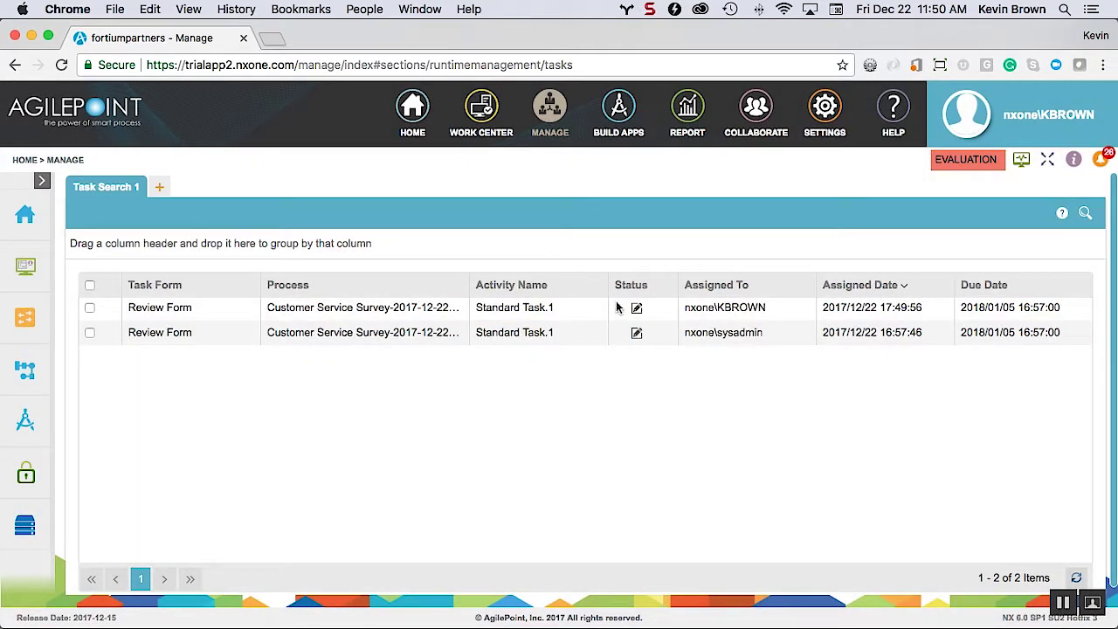
# Open the reassigned Review Form task from the signed-in user's own tasks in the Work Center
pyautogui.click(481, 112)
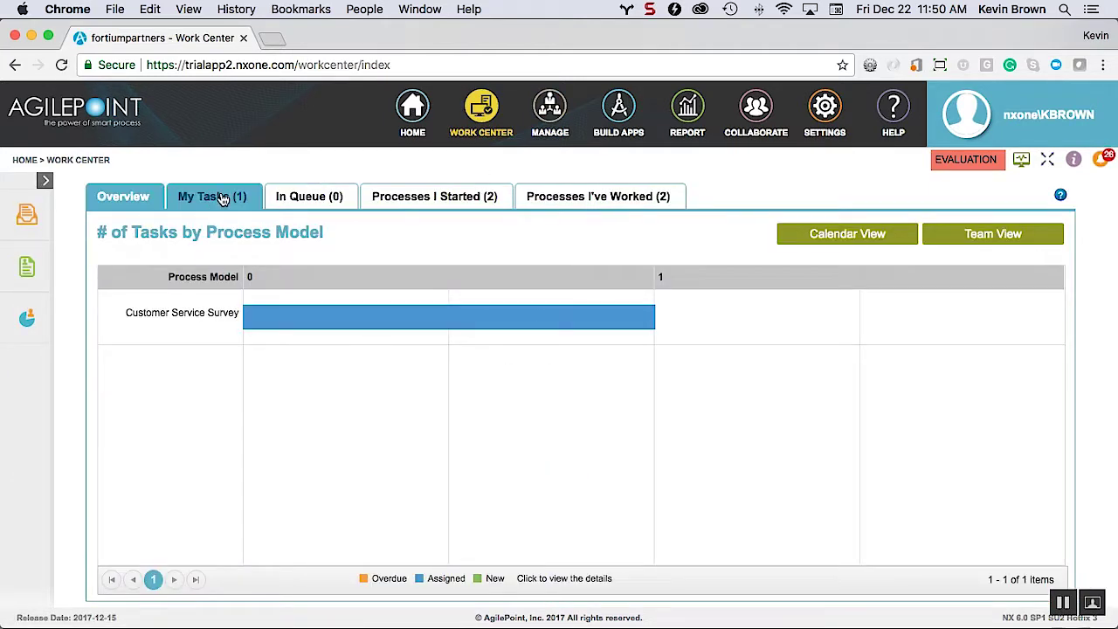
pyautogui.click(223, 198)
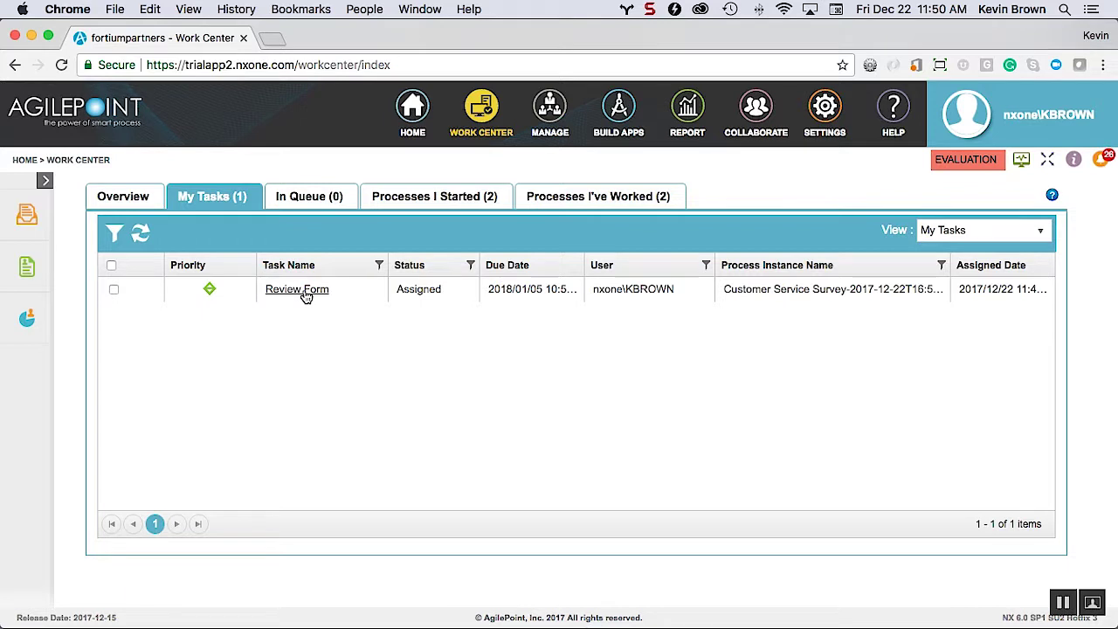
pyautogui.click(304, 294)
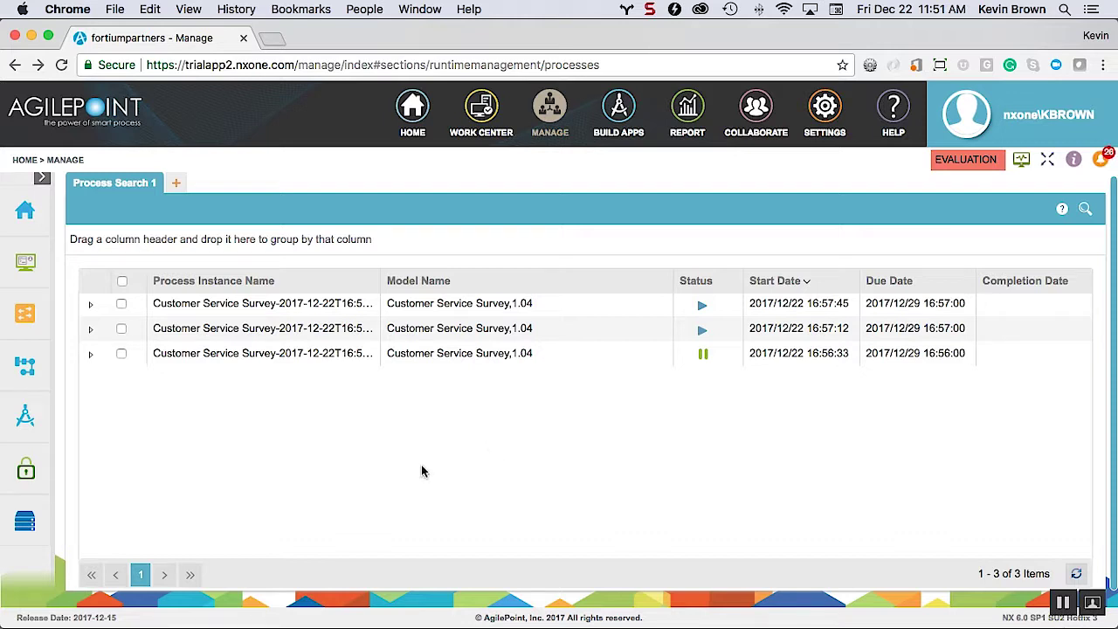
# Suspend the running Customer Service Survey instance started at 16:57:45
pyautogui.click(91, 307)
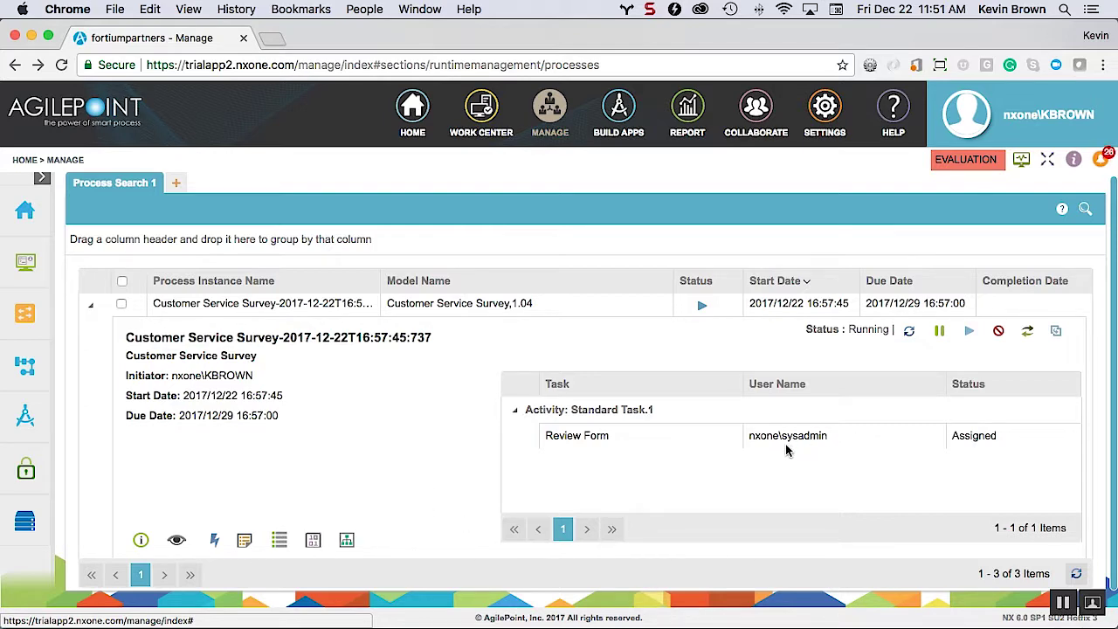
pyautogui.click(941, 334)
pyautogui.click(723, 393)
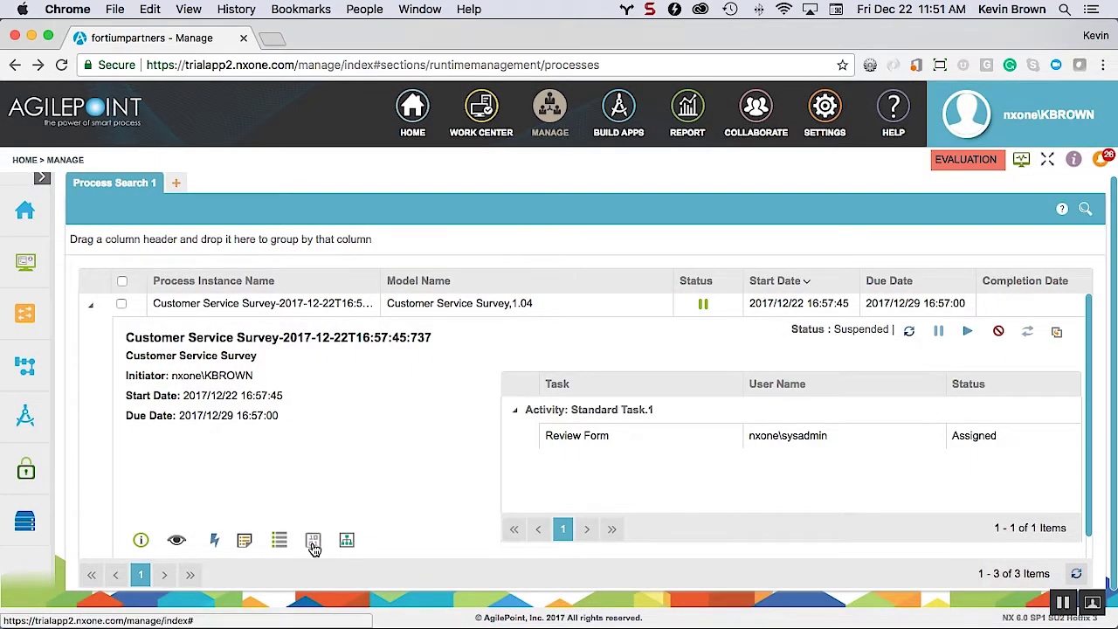
# Set the suspended instance's SalesForceAccountID form variable to 1 and open the instance's general information
pyautogui.click(314, 543)
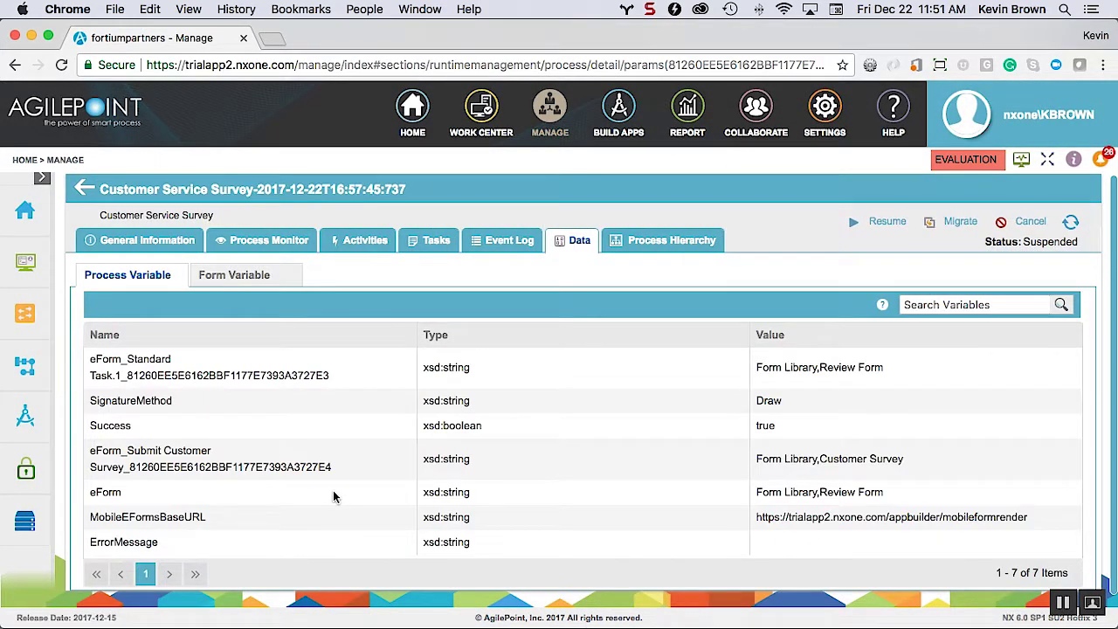
pyautogui.click(266, 277)
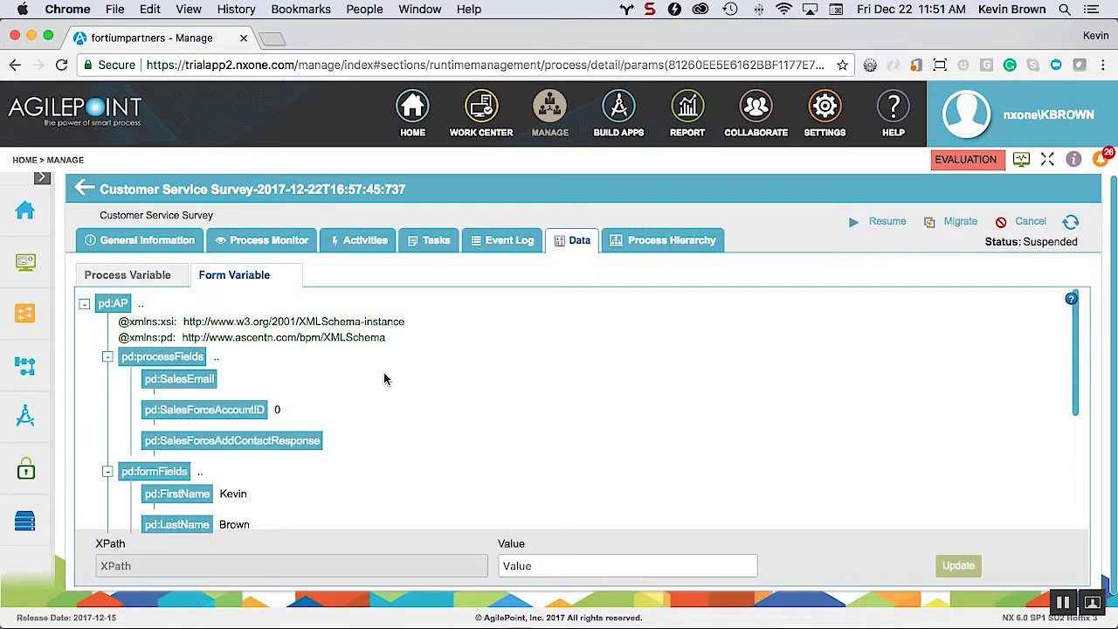
pyautogui.click(236, 416)
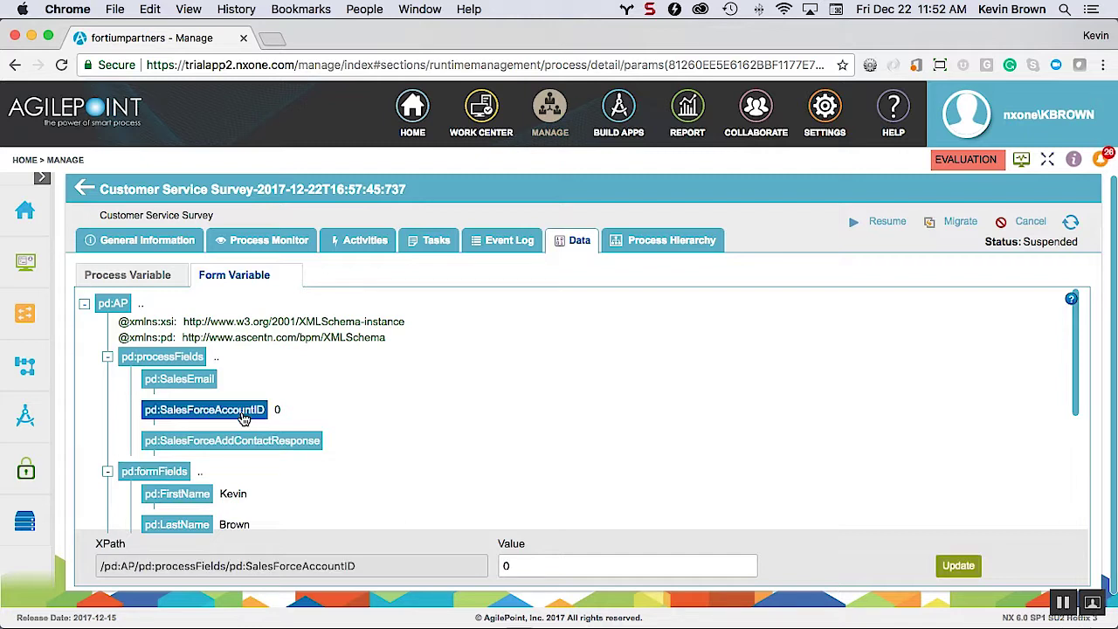
pyautogui.moveTo(524, 566); pyautogui.dragTo(481, 565)
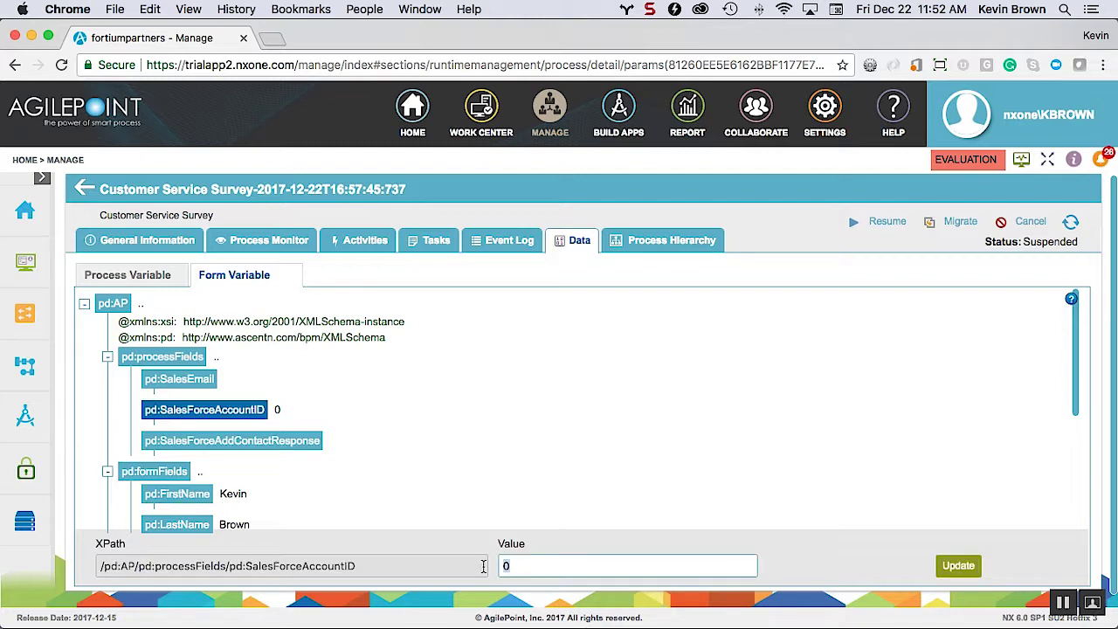
pyautogui.click(964, 568)
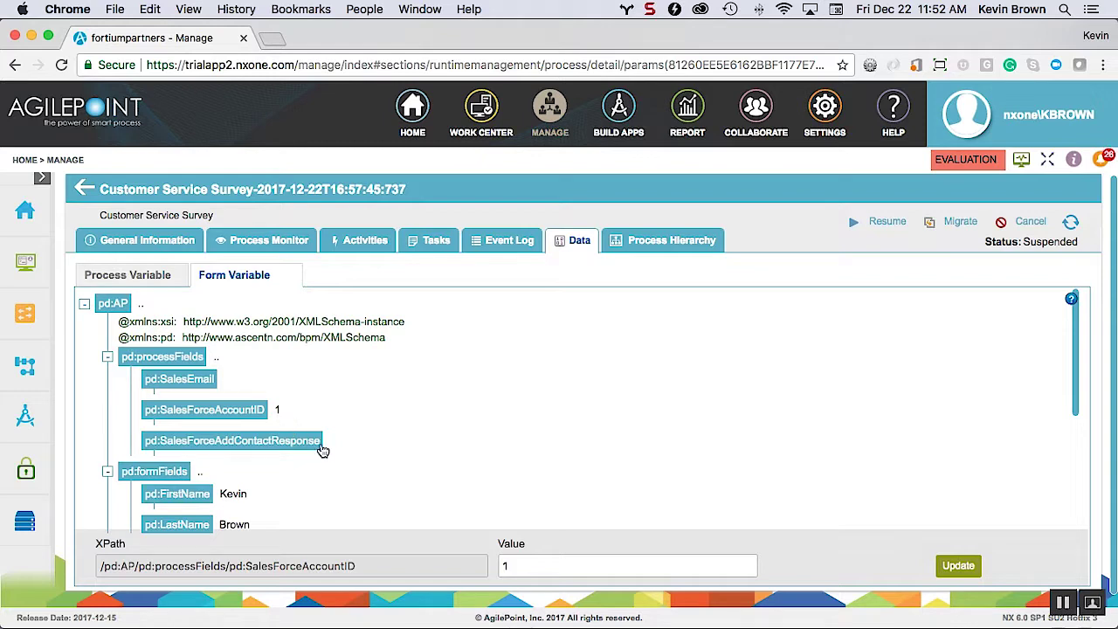
pyautogui.click(166, 249)
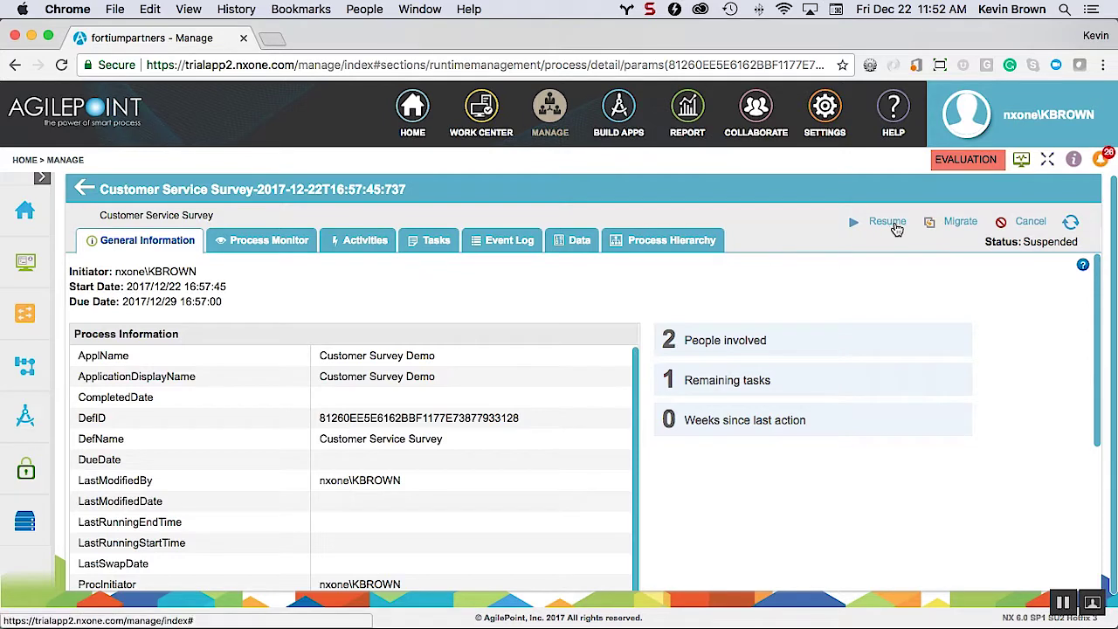
# Resume the suspended Customer Service Survey instance started at 16:57:45 and view its progress on the process diagram
pyautogui.click(873, 227)
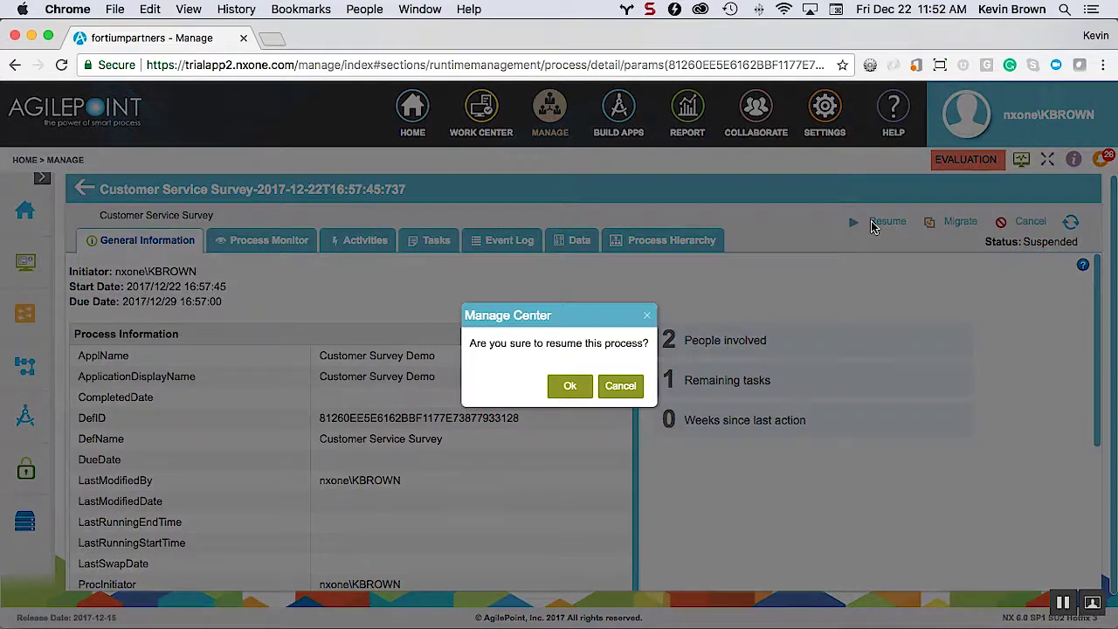
pyautogui.click(571, 385)
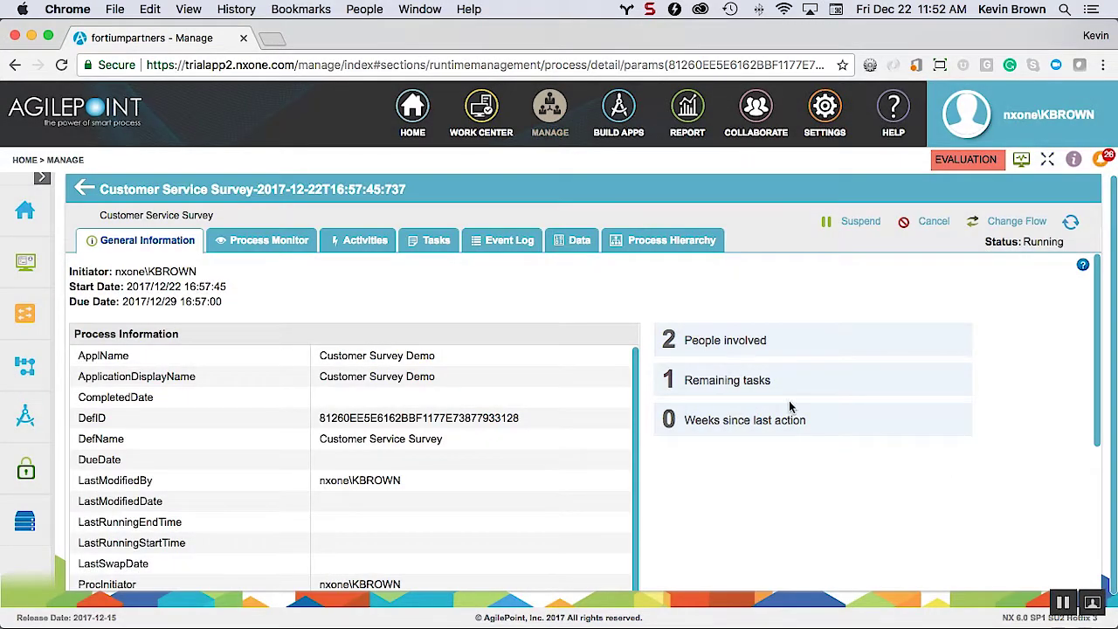
pyautogui.click(283, 245)
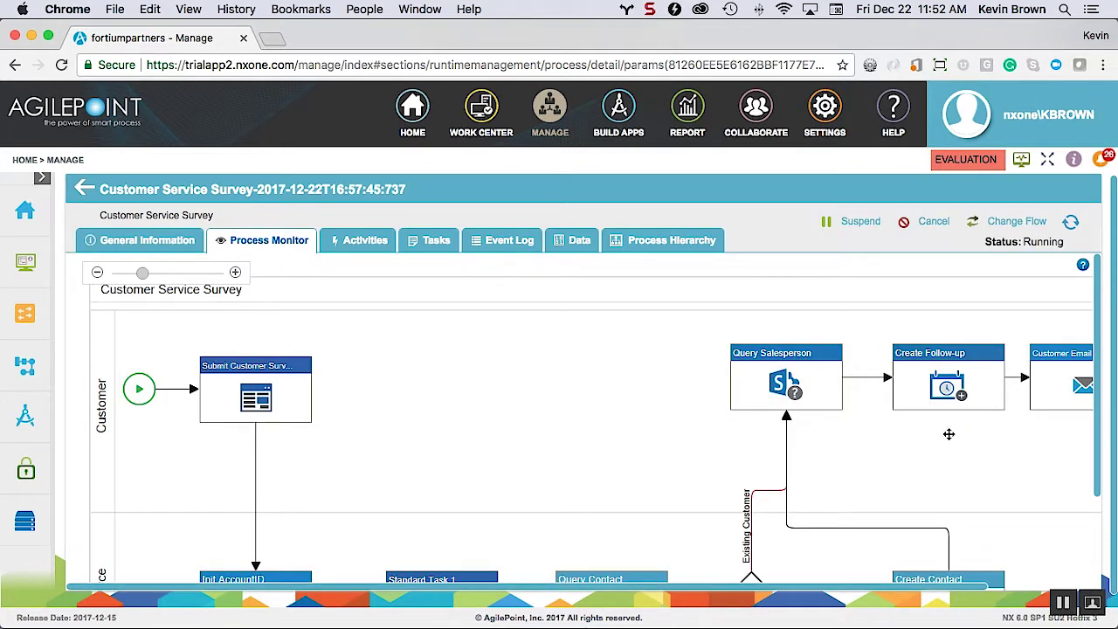
pyautogui.scroll(-2, 1092, 376)
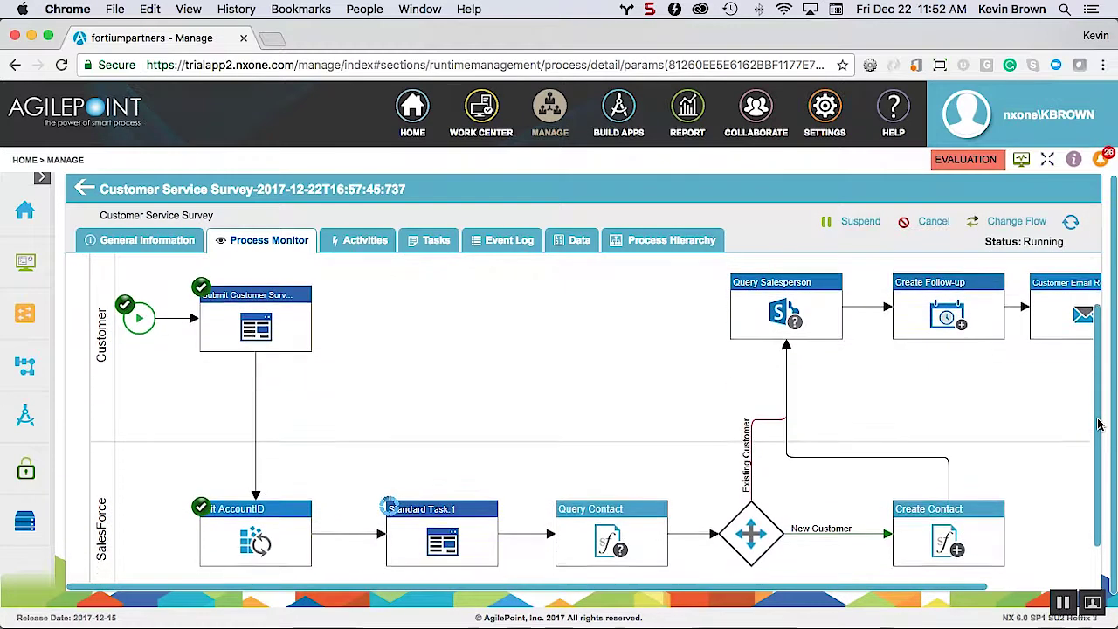
# Change the flow of the running survey instance so that it goes back to the Init AccountID activity
pyautogui.click(1029, 224)
pyautogui.scroll(-2, 1115, 396)
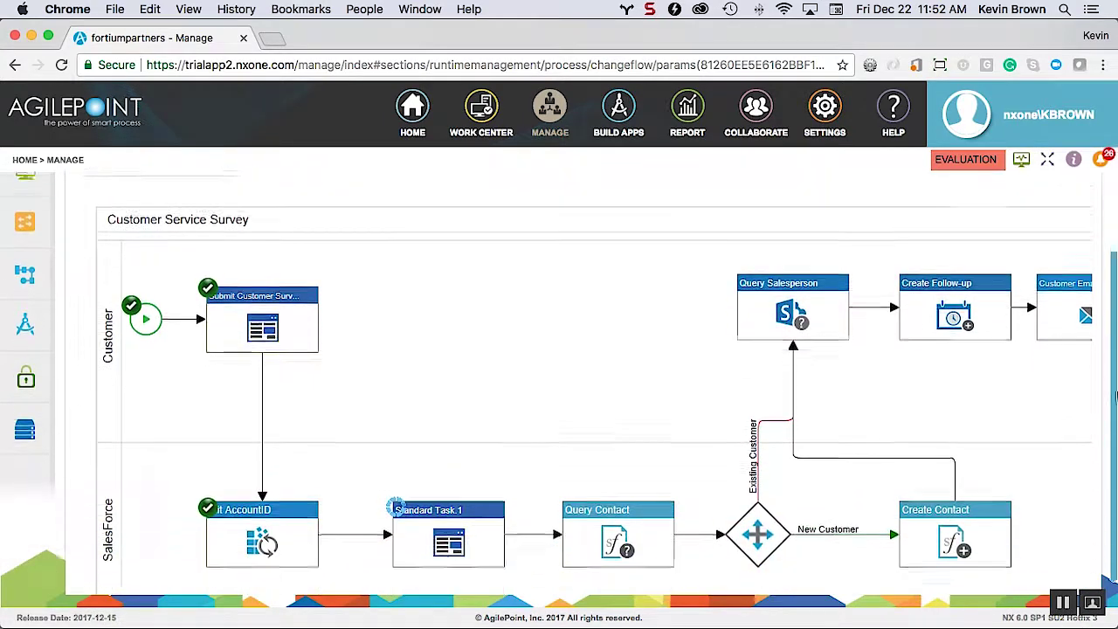
pyautogui.scroll(-1, 1115, 395)
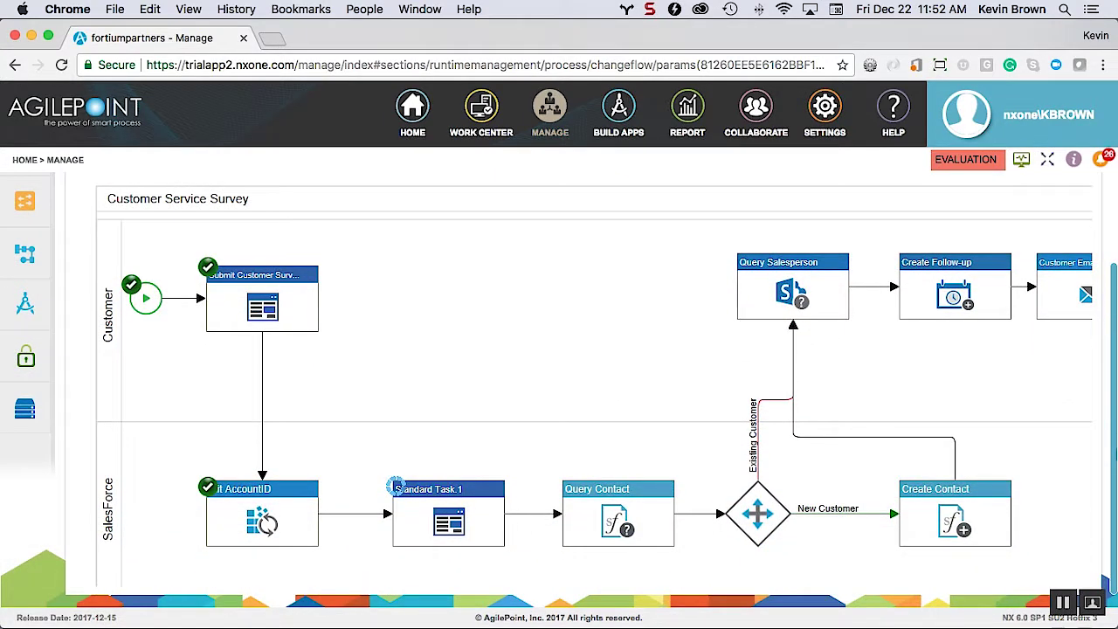
pyautogui.click(280, 524)
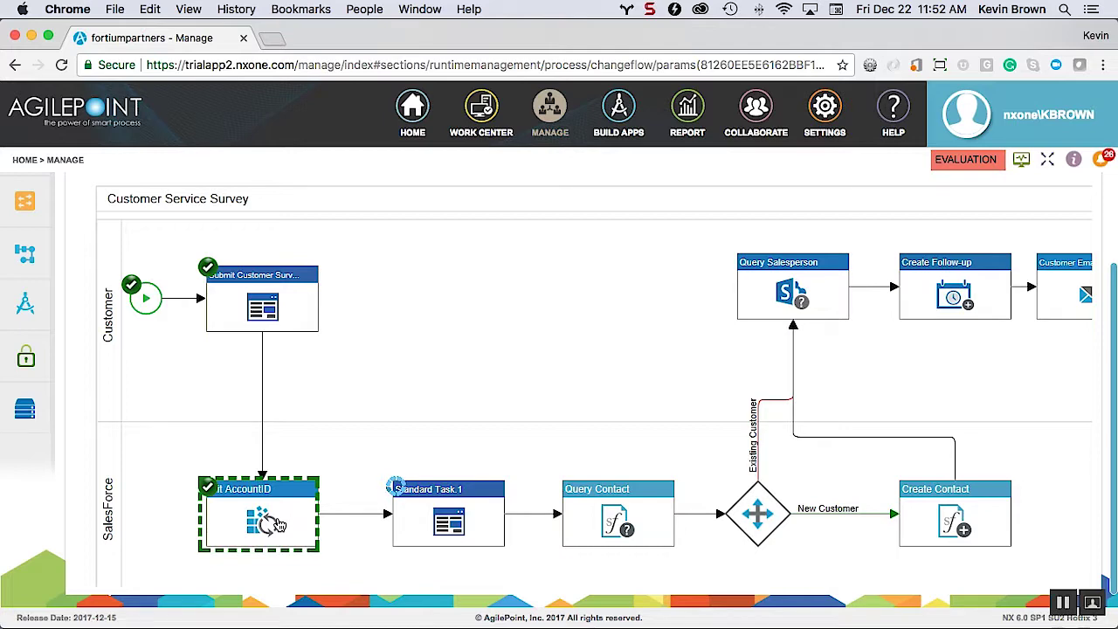
pyautogui.scroll(4, 1109, 404)
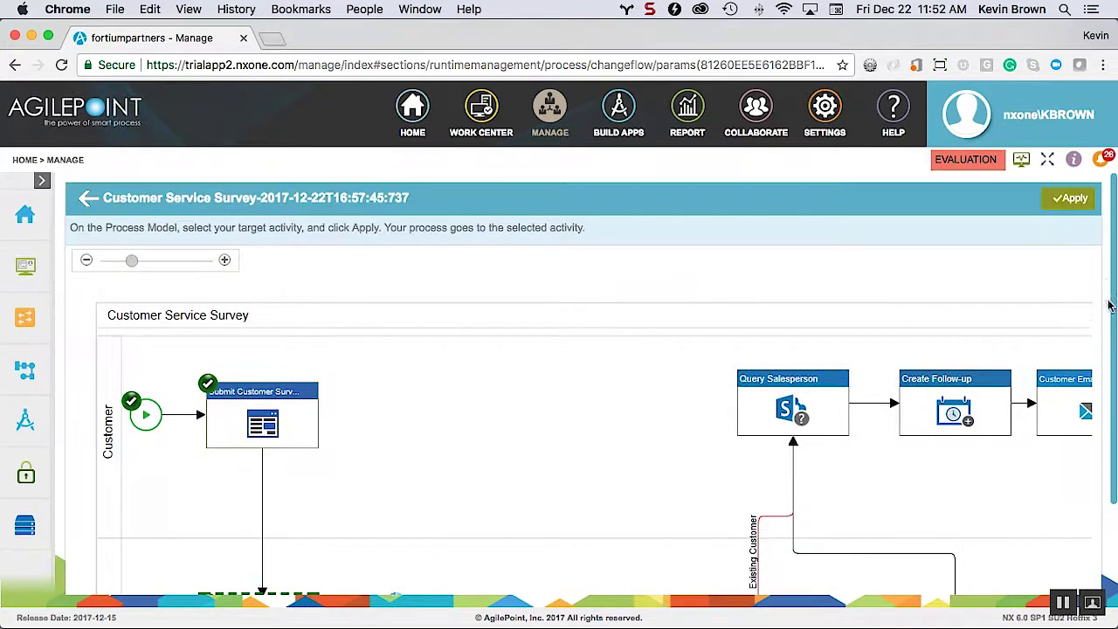
pyautogui.click(1090, 204)
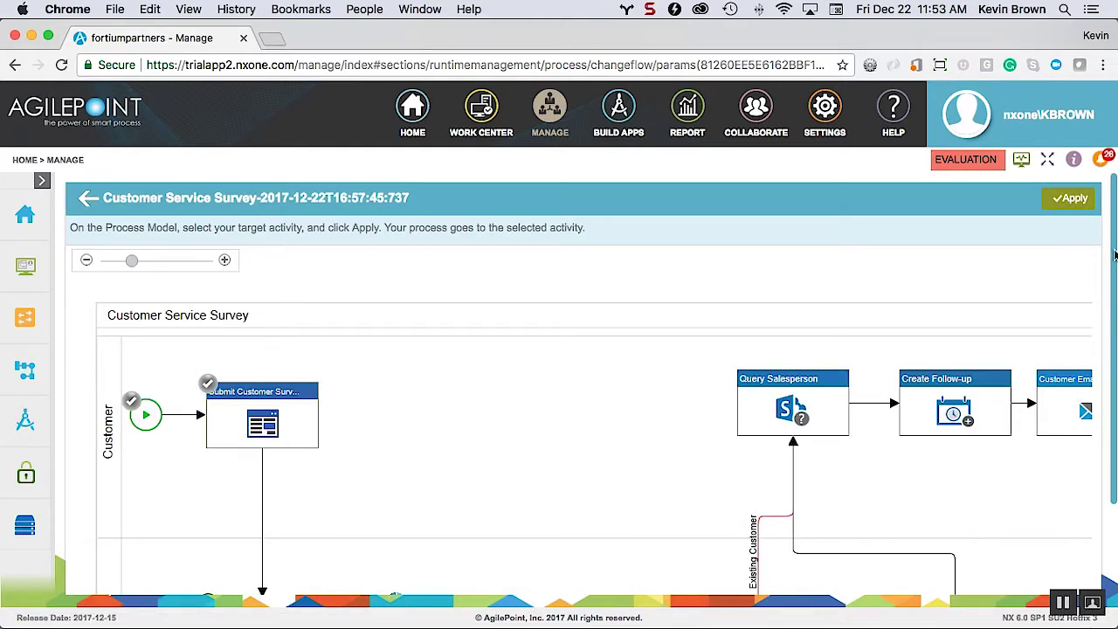
pyautogui.scroll(-3, 1115, 254)
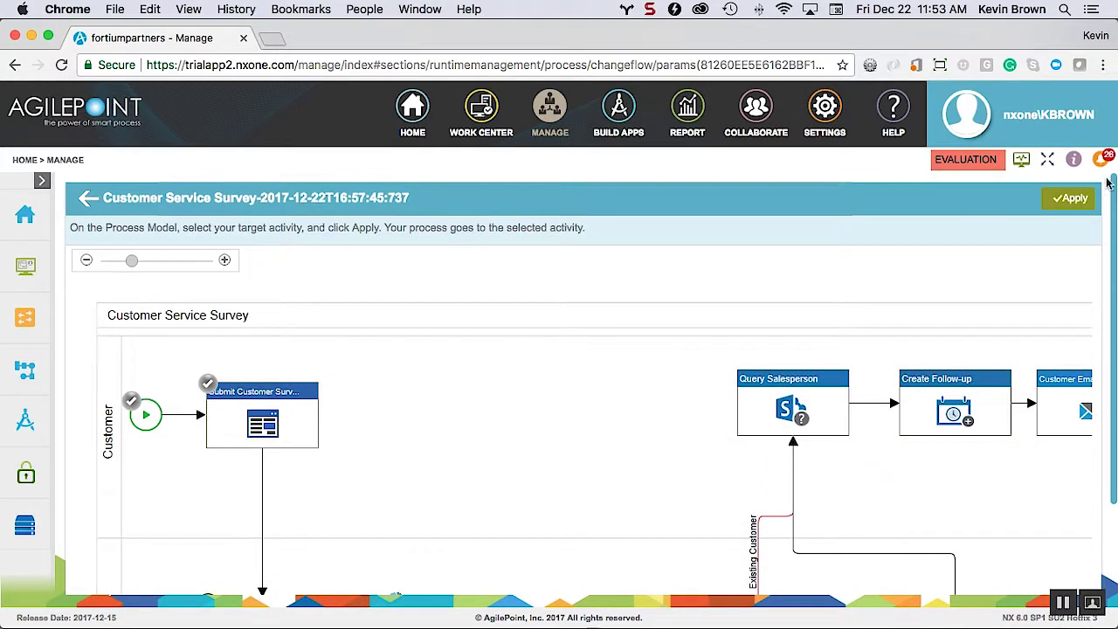
# Return to the survey instance's details and review its general information
pyautogui.click(83, 198)
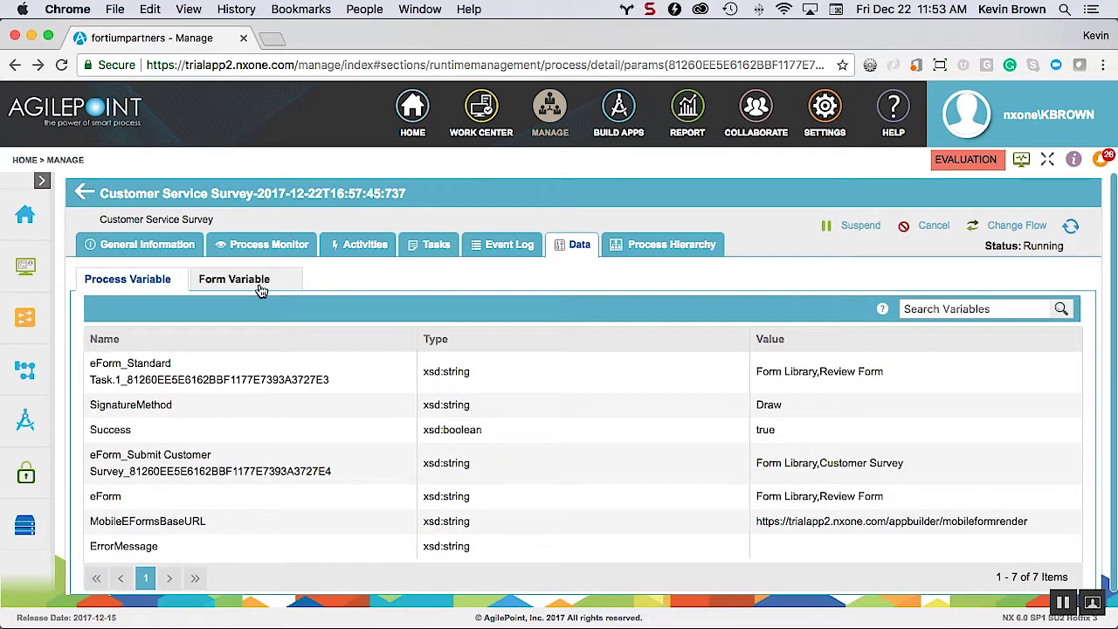
pyautogui.click(154, 250)
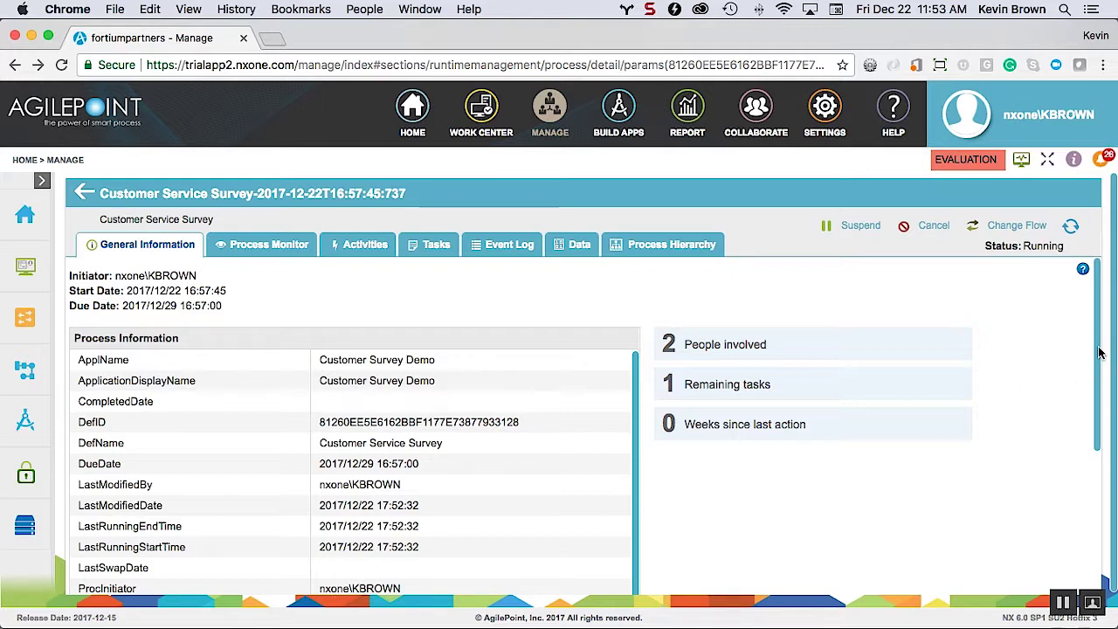
pyautogui.moveTo(1099, 359); pyautogui.dragTo(1095, 515)
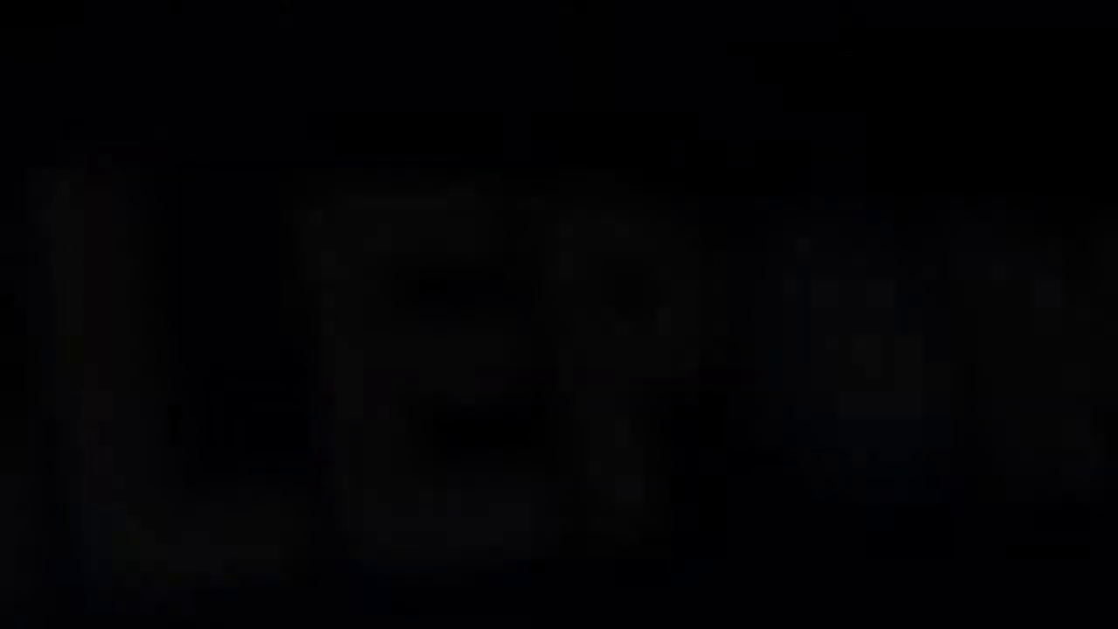